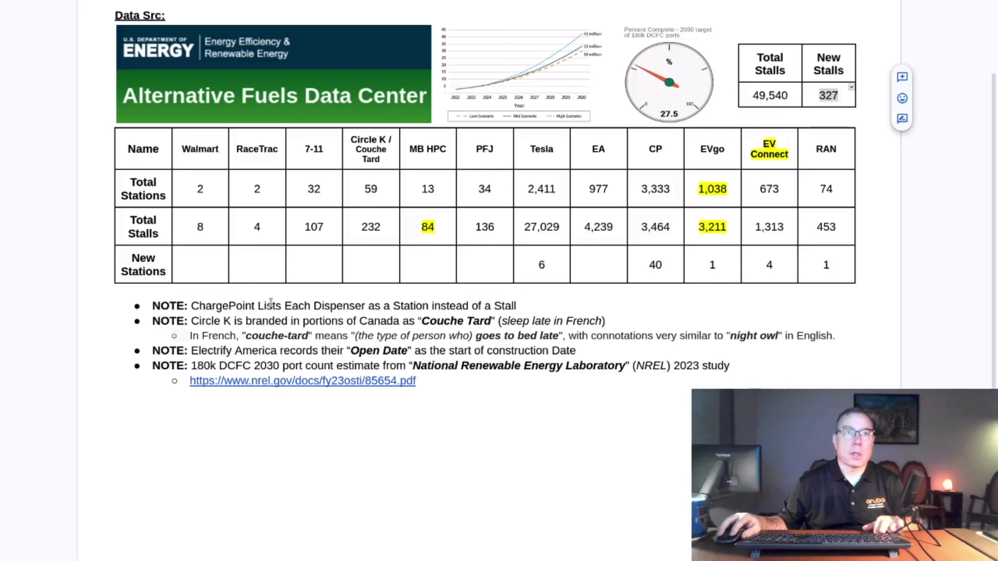
- Highlight EV Connect's 4 and RAN's 1 New Stations values, then bring up the window overview
{"action": "left_click_drag", "start_coordinate": [272, 304], "coordinate": [530, 306]}
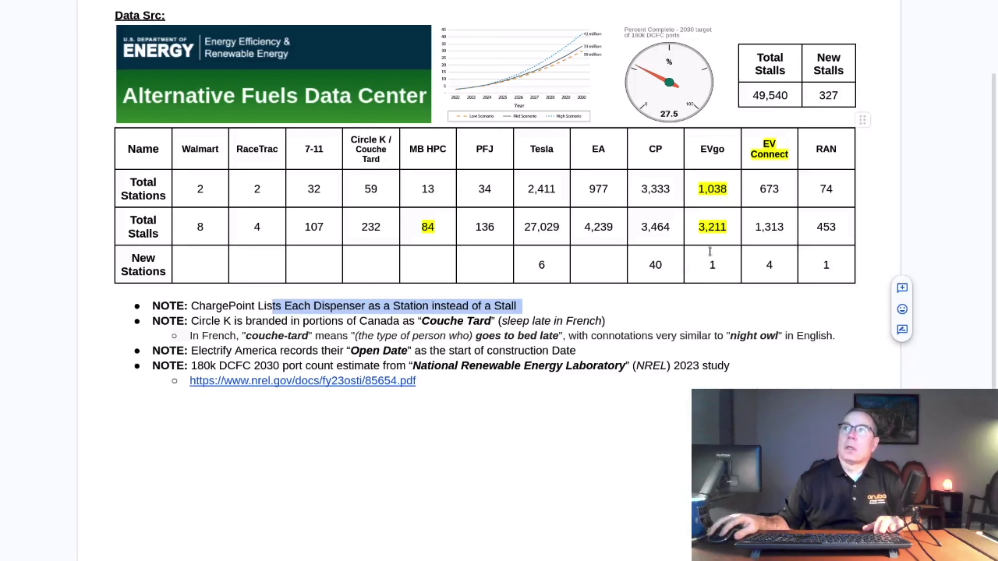
{"action": "left_click", "coordinate": [714, 268]}
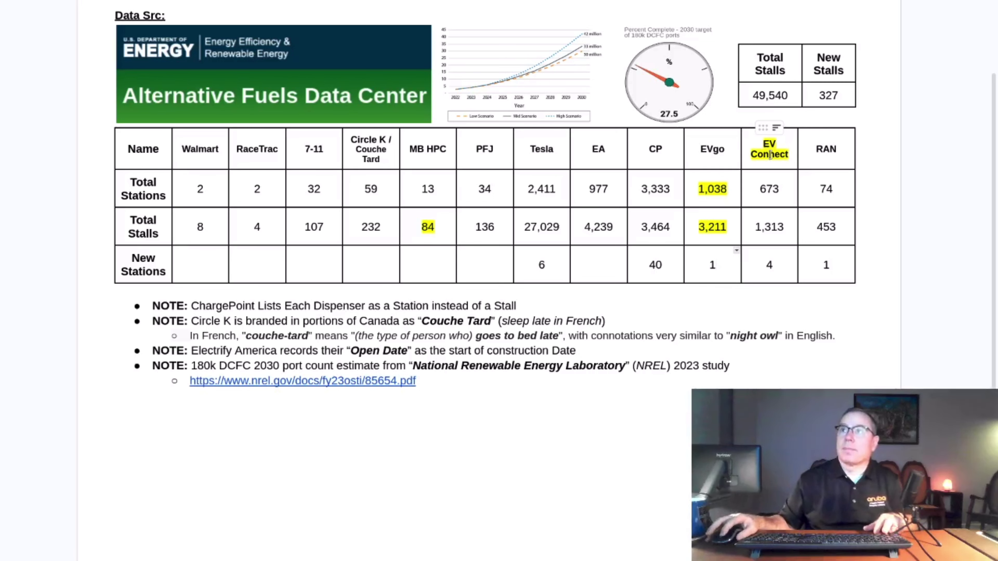
{"action": "left_click_drag", "start_coordinate": [778, 272], "coordinate": [761, 269]}
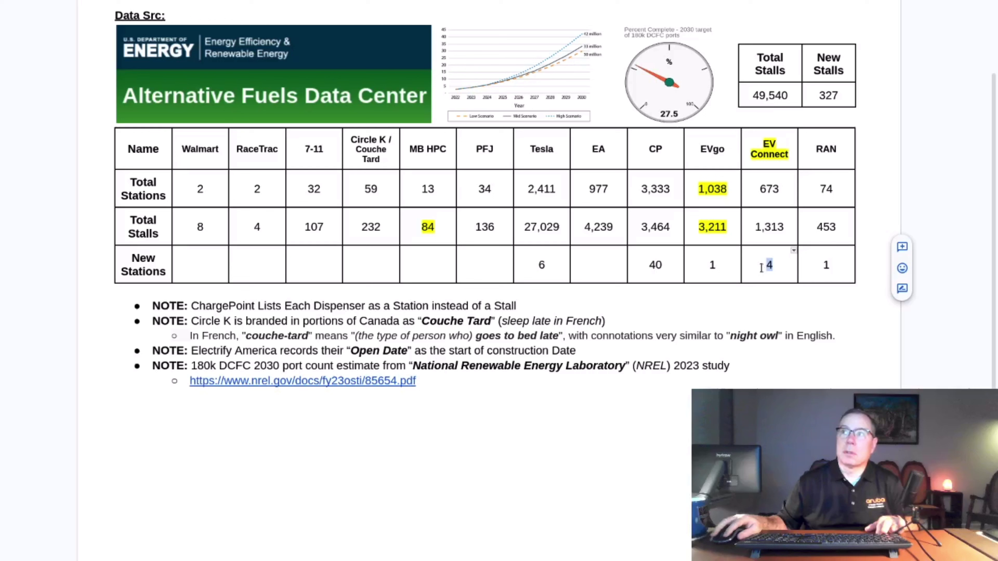
{"action": "left_click", "coordinate": [837, 266]}
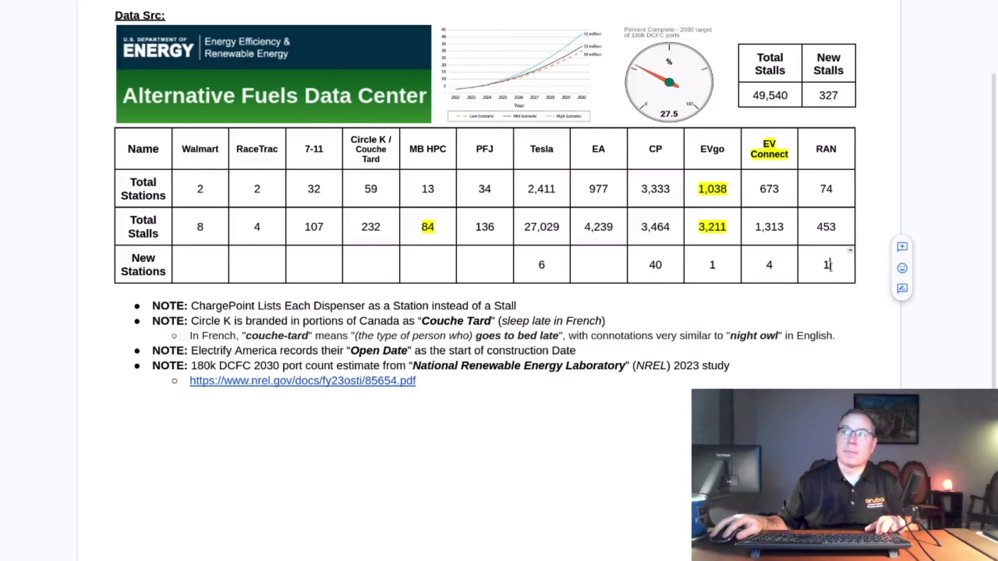
{"action": "double_click", "coordinate": [826, 266]}
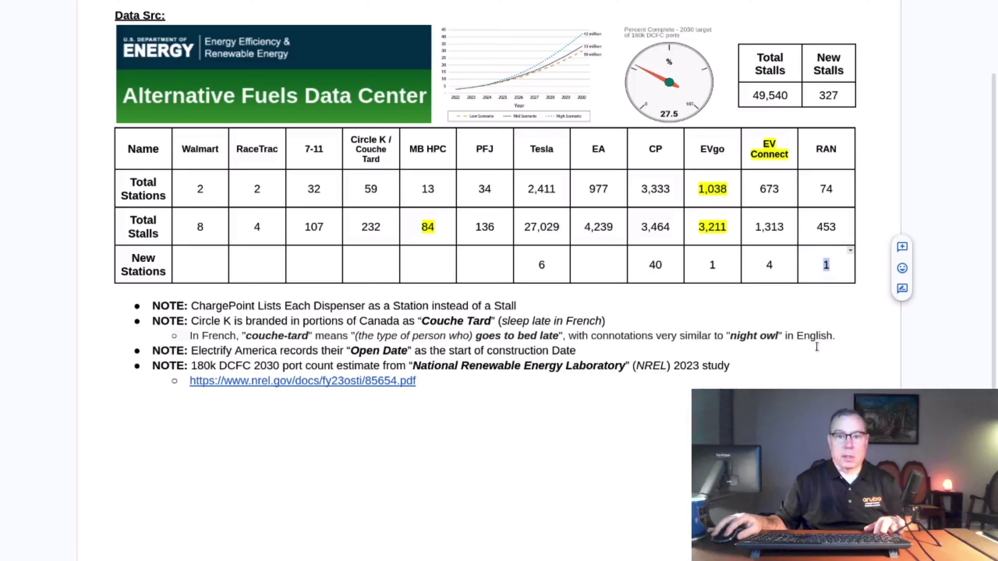
{"action": "key", "text": "super"}
- Run the pasted Buc-ee's and MB-USA HQ stations query in MariaDB and highlight the Richmond, KY row
{"action": "left_click", "coordinate": [580, 214]}
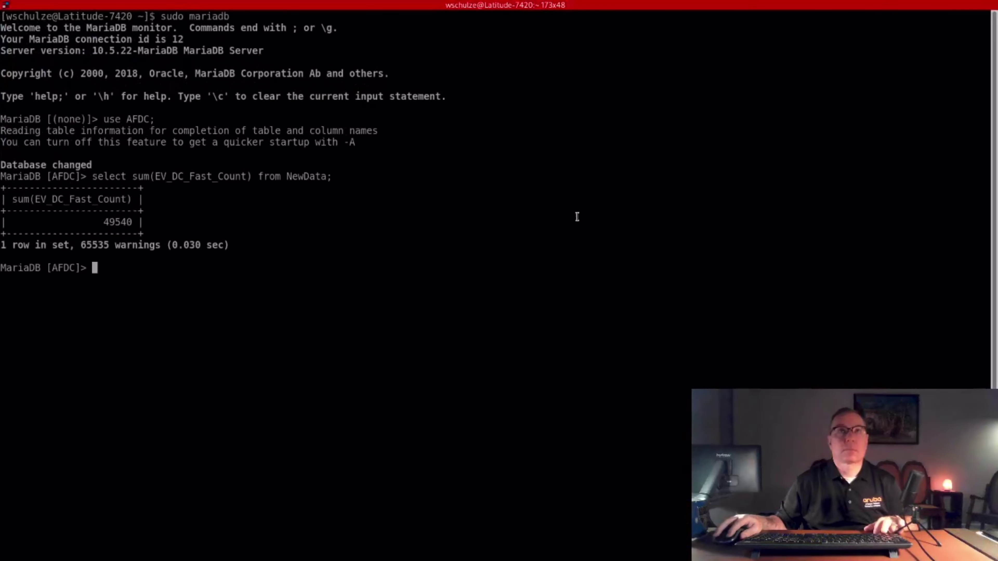
{"action": "key", "text": "super"}
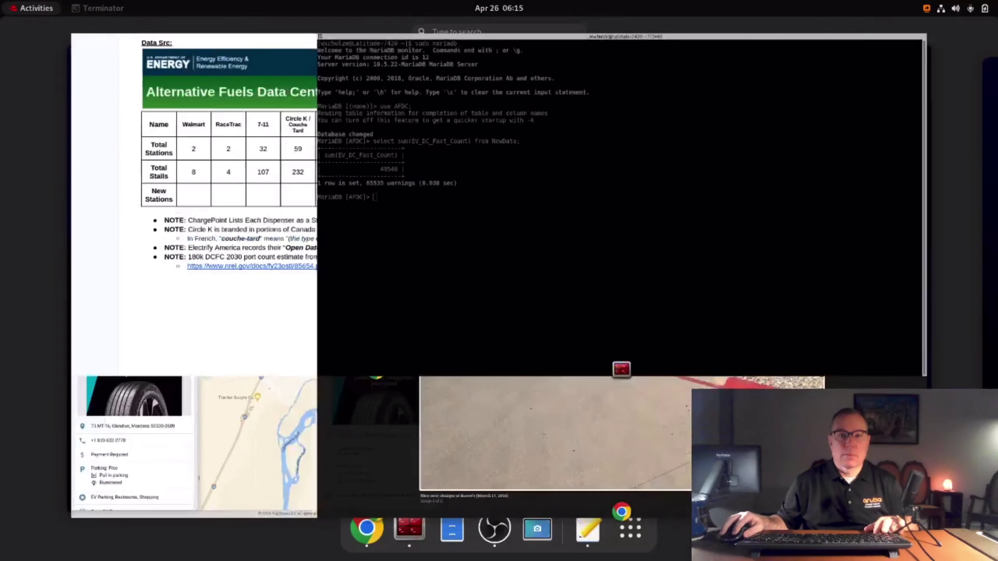
{"action": "key", "text": "super"}
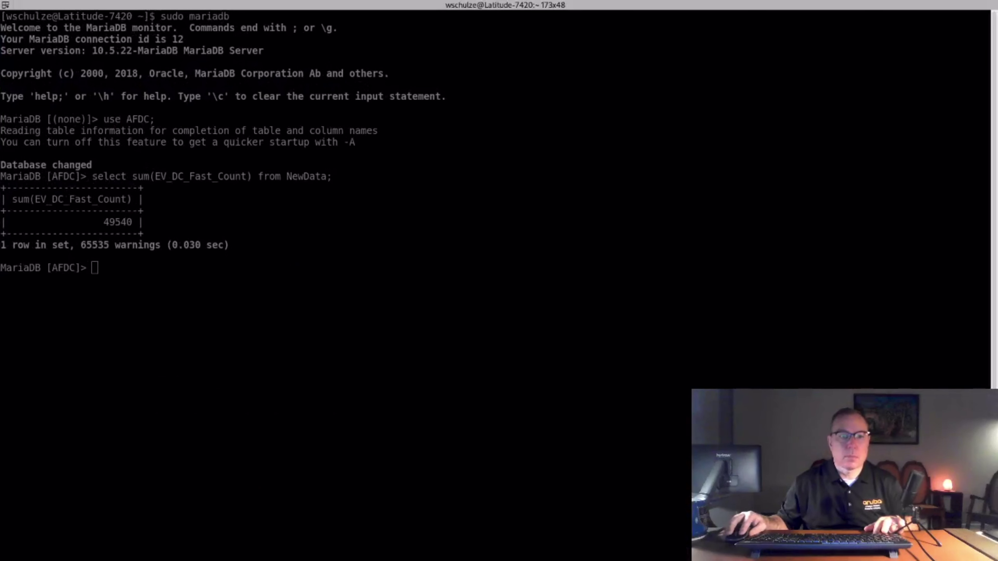
{"action": "right_click", "coordinate": [149, 392]}
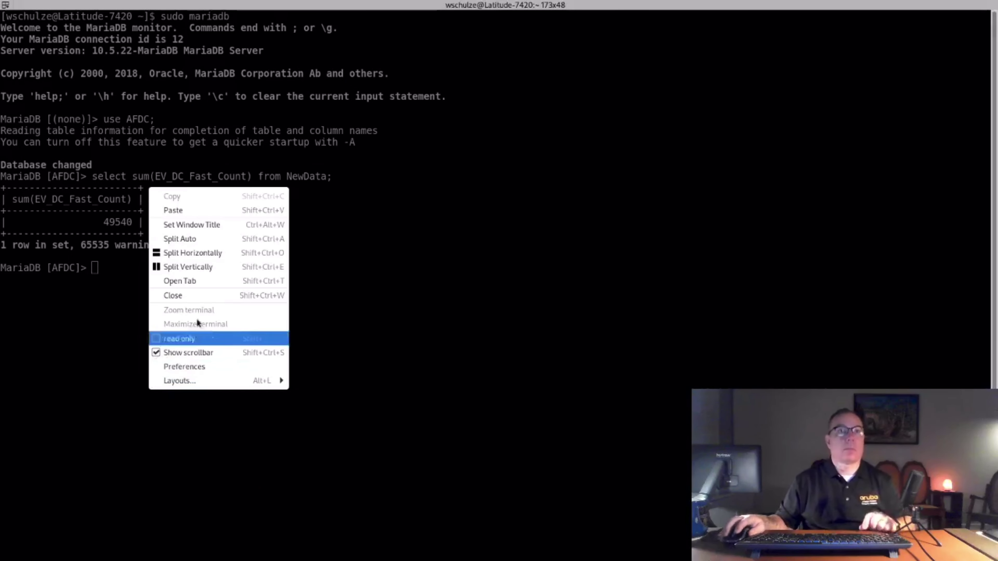
{"action": "left_click", "coordinate": [200, 209]}
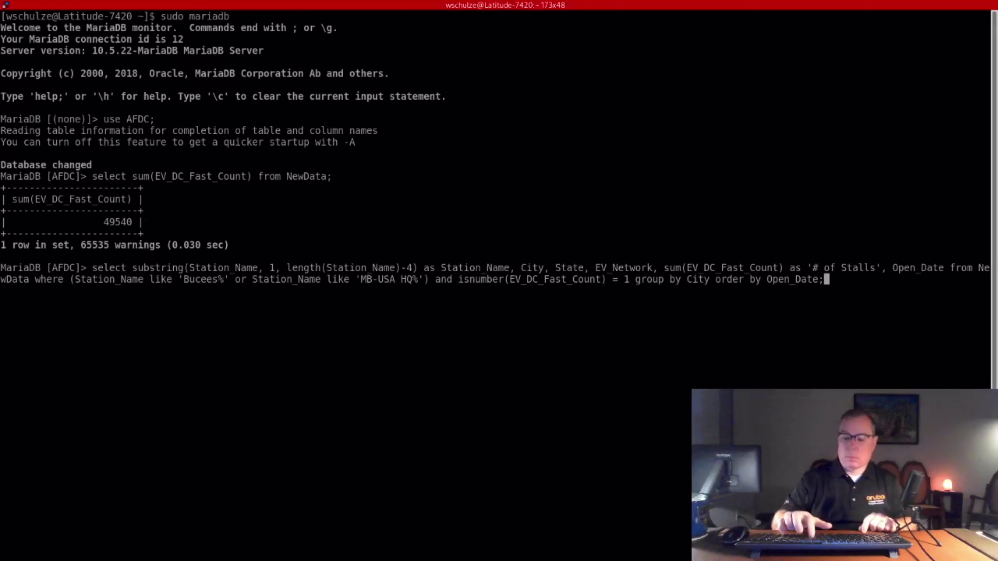
{"action": "key", "text": "Return"}
{"action": "left_click_drag", "start_coordinate": [12, 462], "coordinate": [584, 462]}
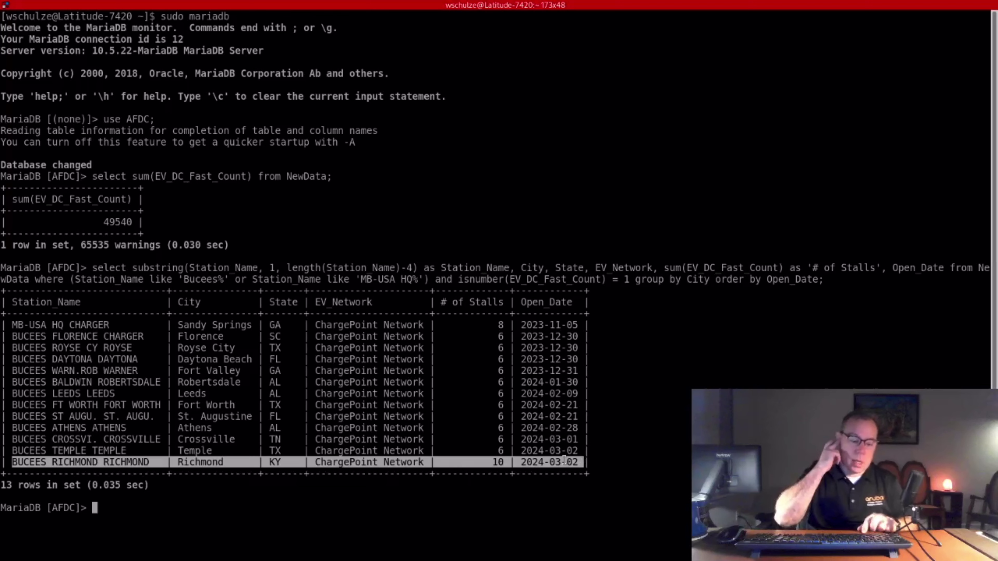
- Switch to the PlugShare window showing the Richmond, KY Buc-ee's new charger photo
{"action": "key", "text": "super"}
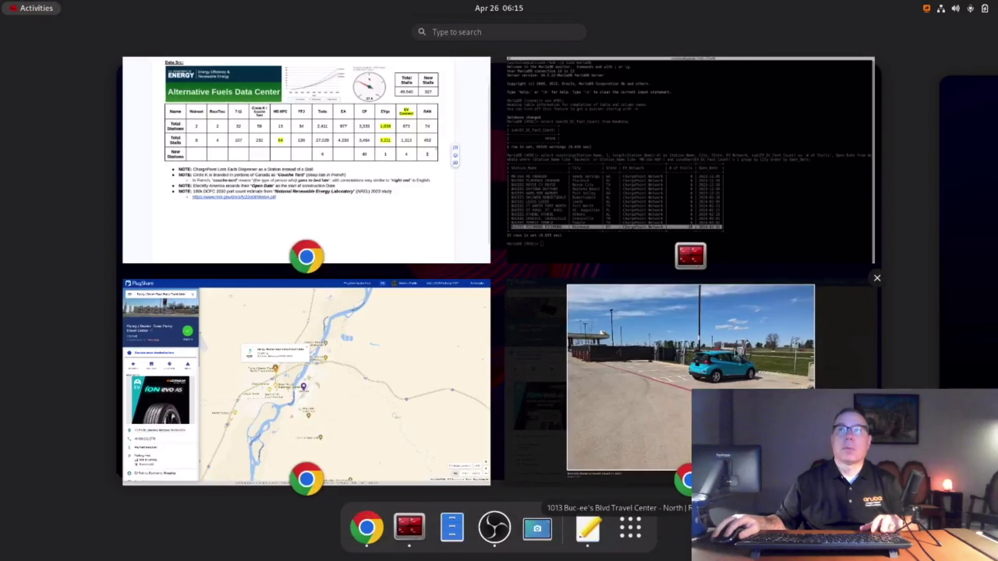
{"action": "left_click", "coordinate": [746, 383]}
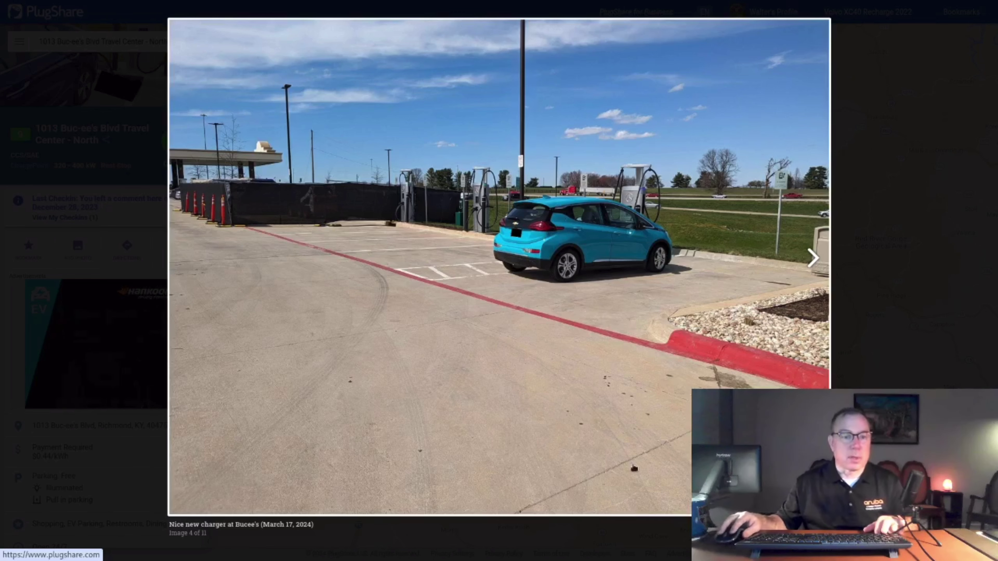
{"action": "key", "text": "super"}
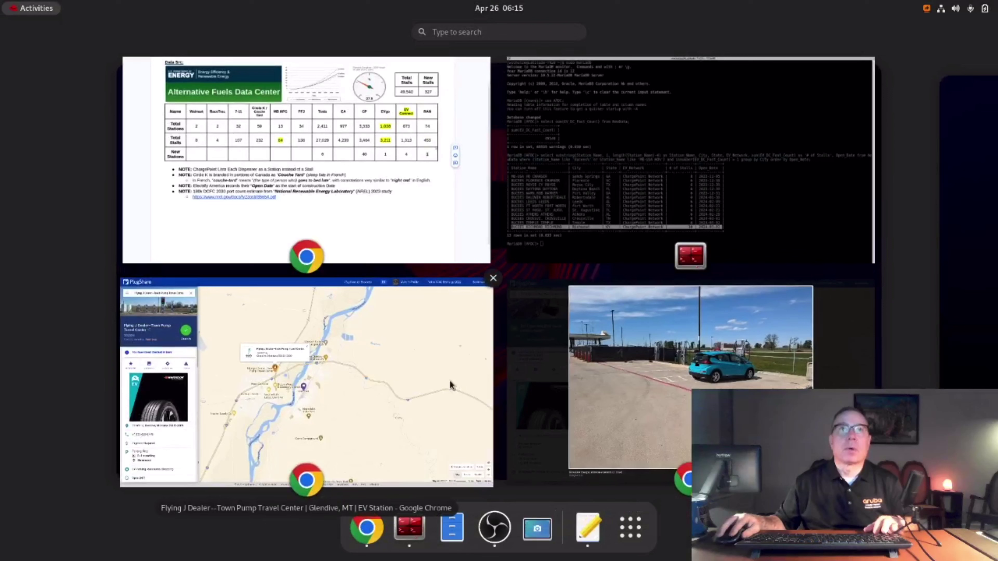
{"action": "key", "text": "super"}
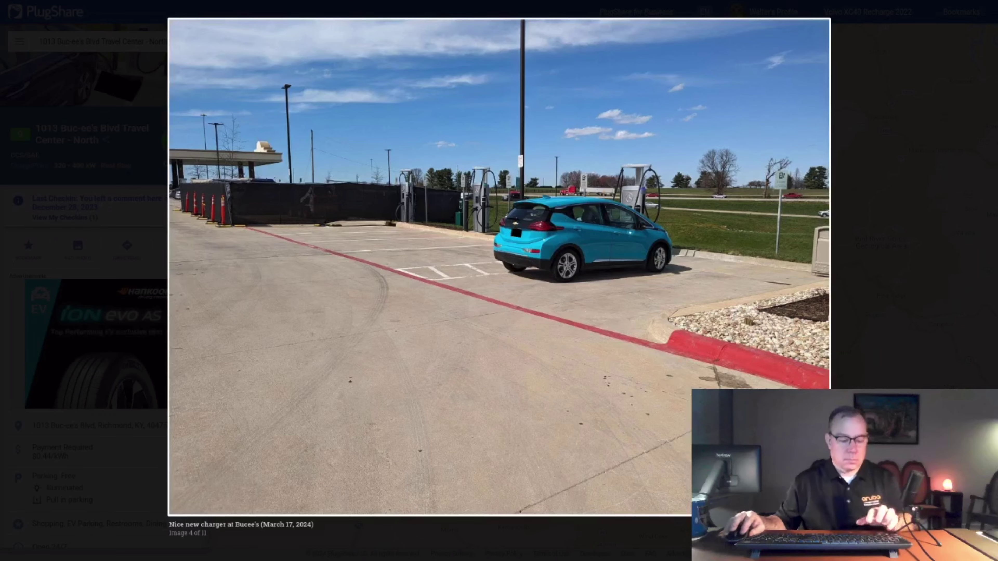
{"action": "key", "text": "super"}
- Run the pasted left-join query of six new Tesla Superchargers and highlight the ALDI site's 7 stalls
{"action": "left_click", "coordinate": [534, 220]}
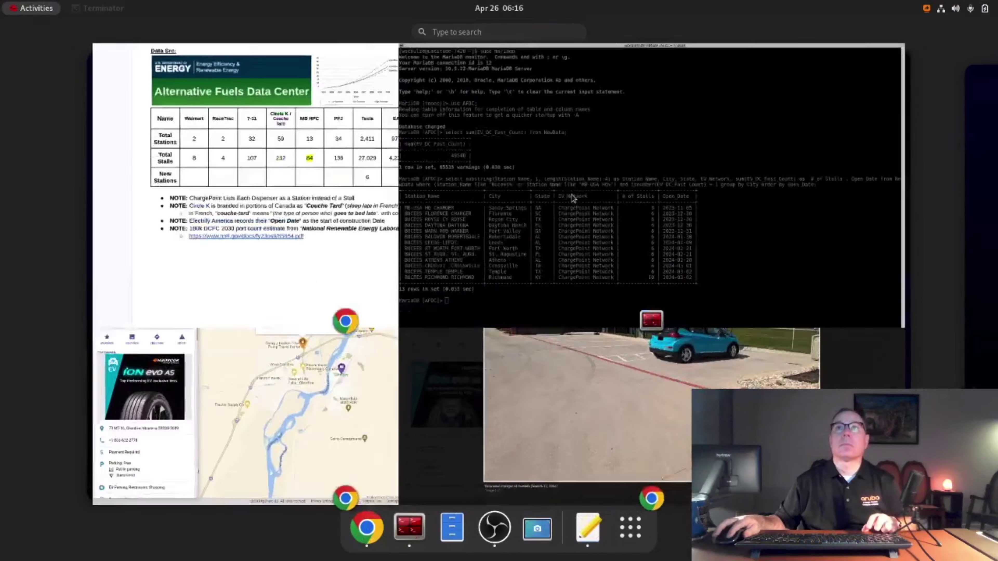
{"action": "right_click", "coordinate": [534, 220]}
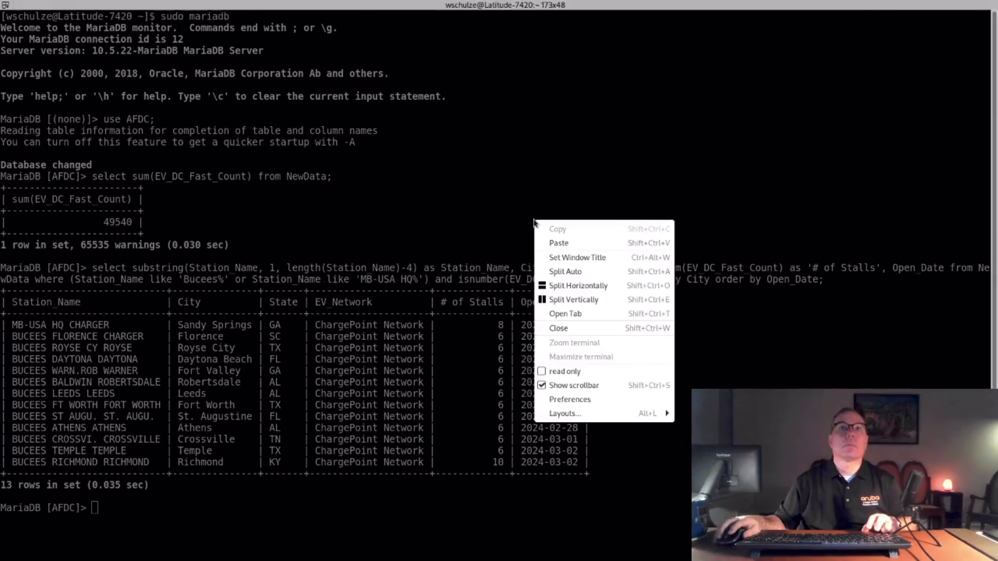
{"action": "left_click", "coordinate": [570, 243]}
{"action": "key", "text": "Return"}
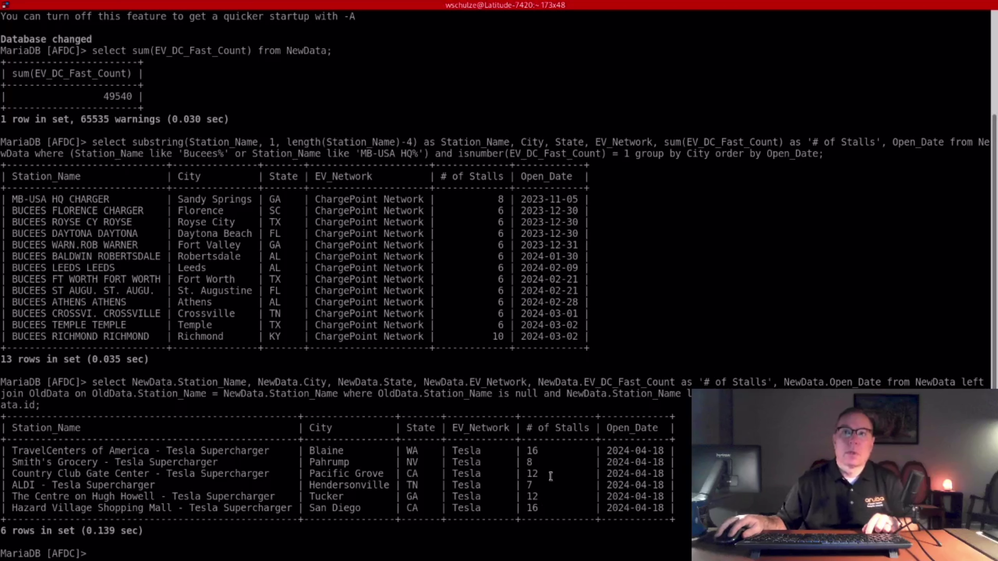
{"action": "double_click", "coordinate": [528, 485]}
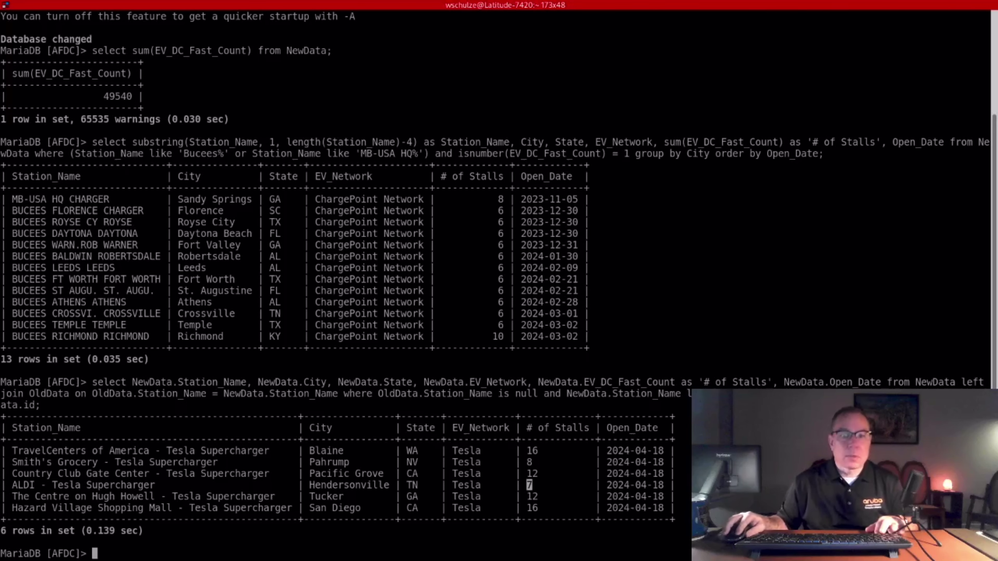
- Paste and run the next left-join new-stations query, which returns an empty set
{"action": "key", "text": "alt+Tab"}
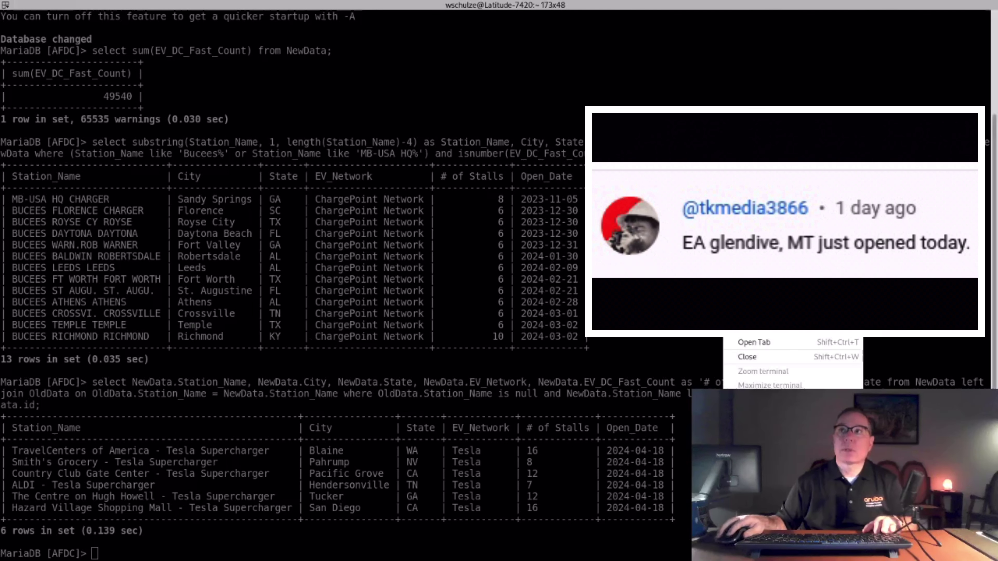
{"action": "right_click", "coordinate": [725, 260]}
{"action": "key", "text": "ctrl+shift+v"}
{"action": "key", "text": "Return"}
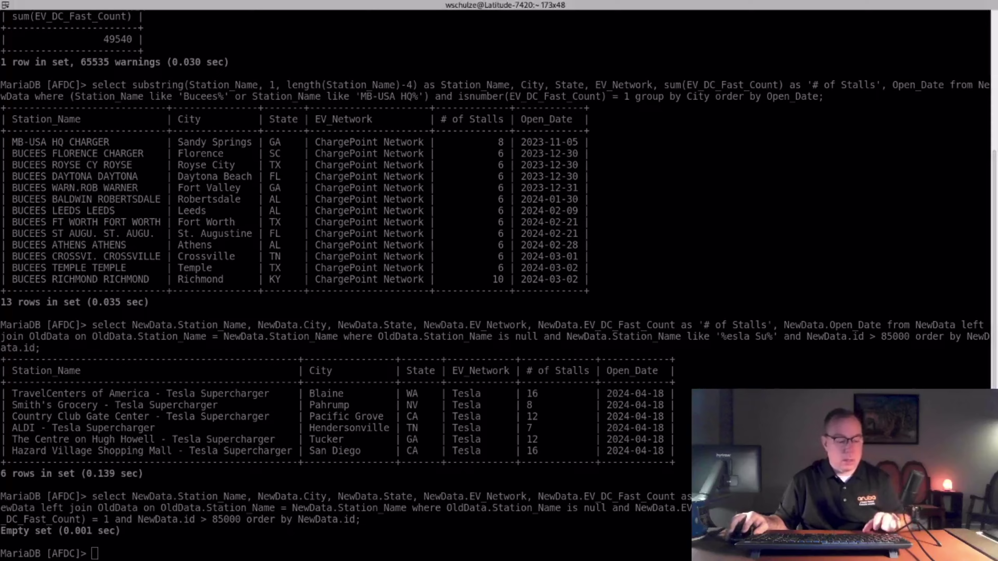
{"action": "key", "text": "super"}
- Scroll the Glendive Flying J PlugShare listing down to its Plugs and Checkins sections
{"action": "left_click", "coordinate": [357, 379]}
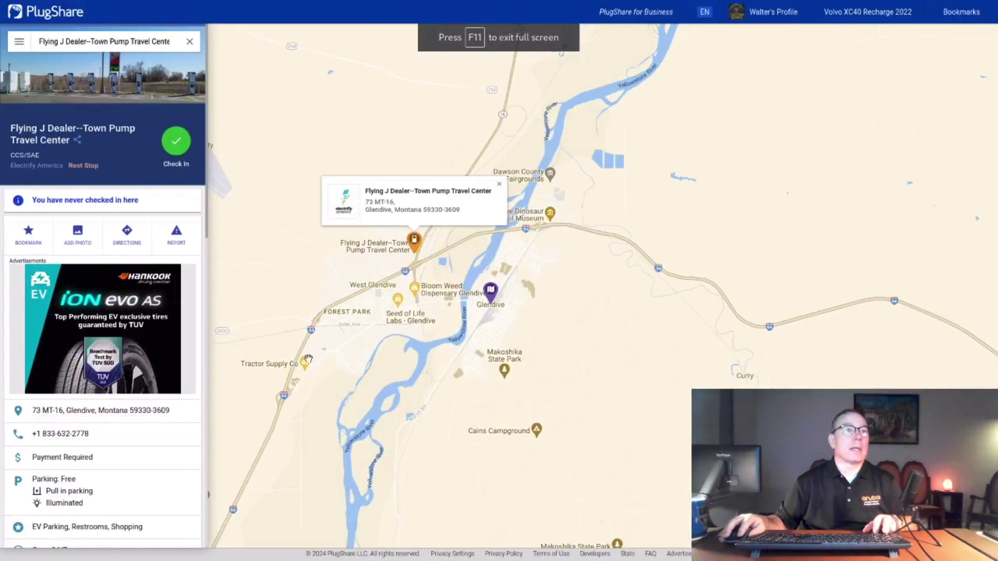
{"action": "scroll", "coordinate": [134, 314], "scroll_direction": "down", "scroll_amount": 1}
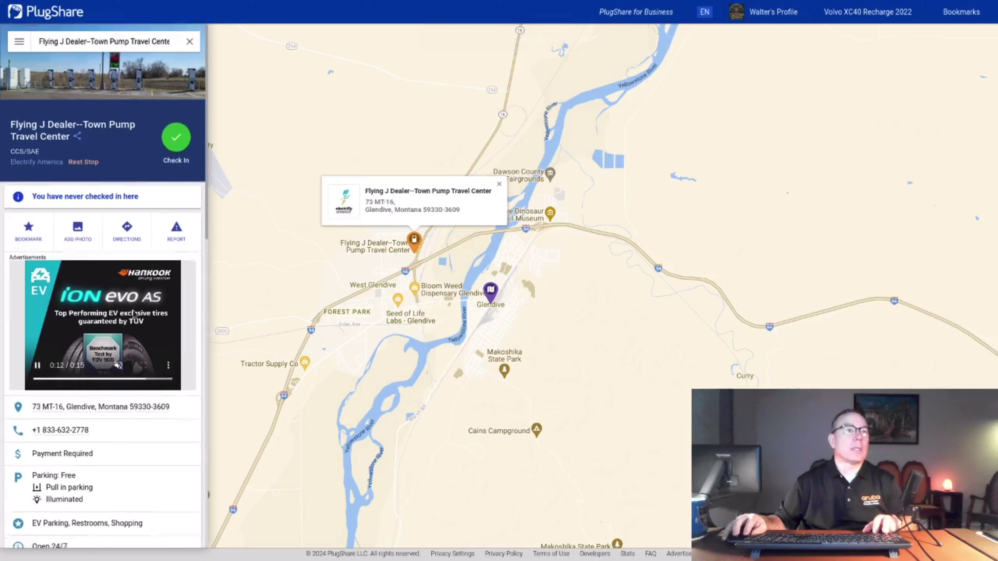
{"action": "scroll", "coordinate": [134, 314], "scroll_direction": "down", "scroll_amount": 8}
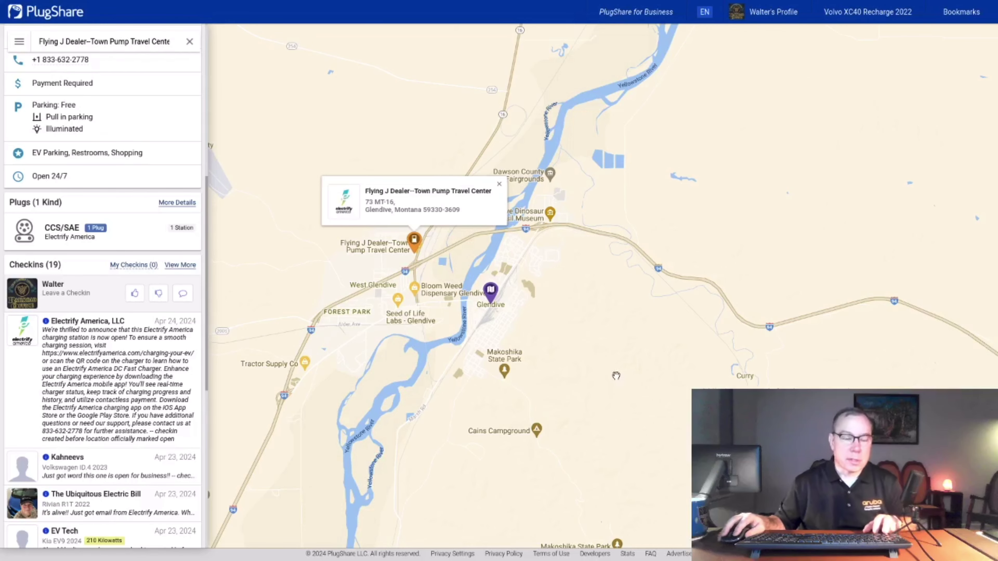
- Run the pasted Glendive stations query in MariaDB and highlight the Town Pump of Glendive row
{"action": "key", "text": "super"}
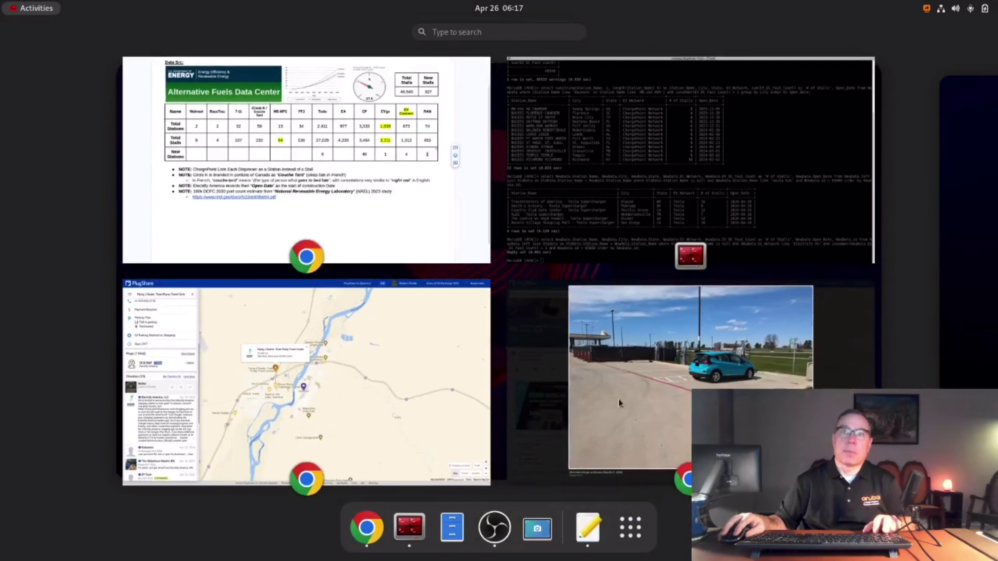
{"action": "left_click", "coordinate": [687, 165]}
{"action": "right_click", "coordinate": [377, 235]}
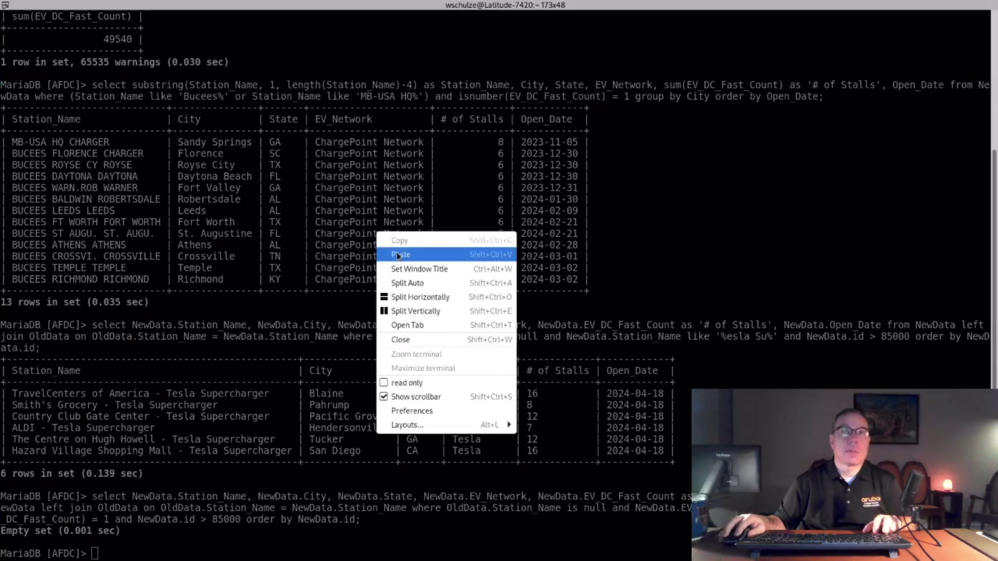
{"action": "left_click", "coordinate": [397, 252]}
{"action": "key", "text": "Return"}
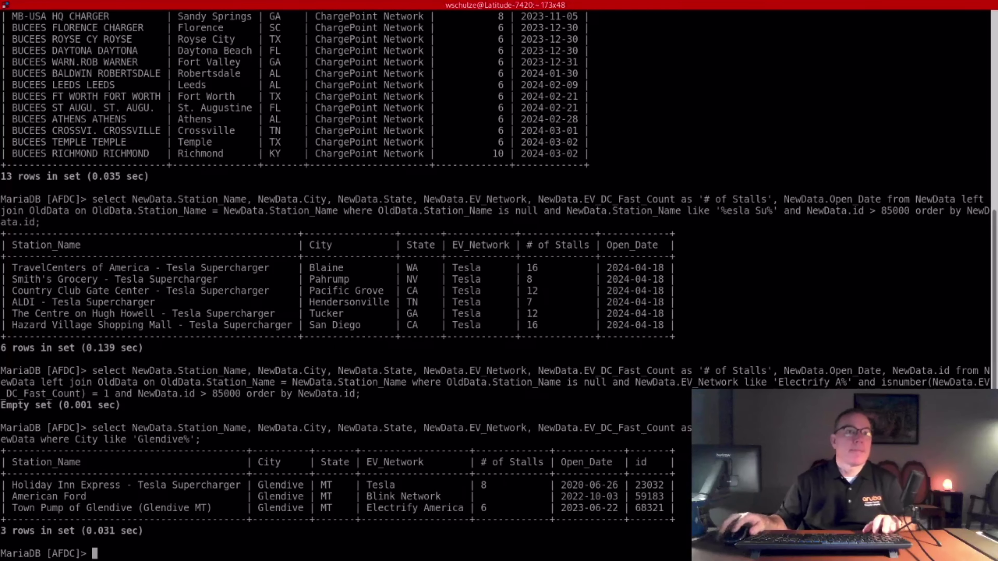
{"action": "left_click_drag", "start_coordinate": [13, 508], "coordinate": [684, 510]}
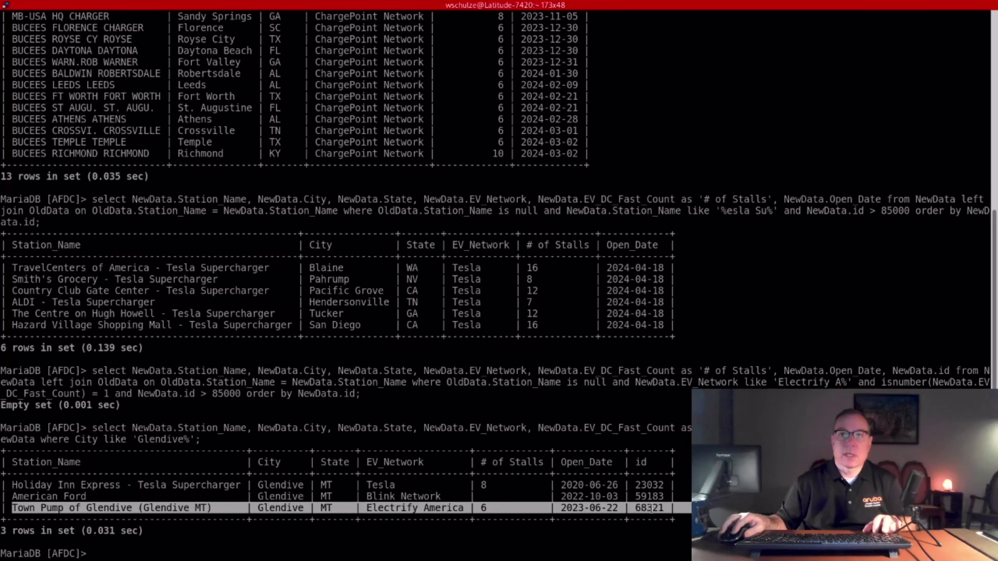
{"action": "key", "text": "super"}
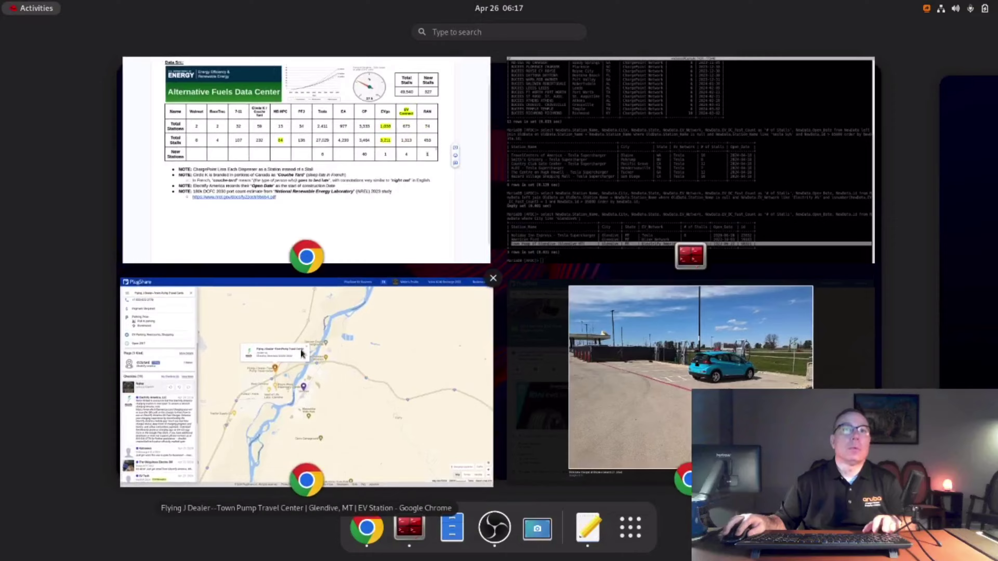
- Open the Glendive Flying J photo gallery at image 4 and step back to the July 28 photo
{"action": "left_click", "coordinate": [345, 353]}
{"action": "left_click", "coordinate": [414, 241]}
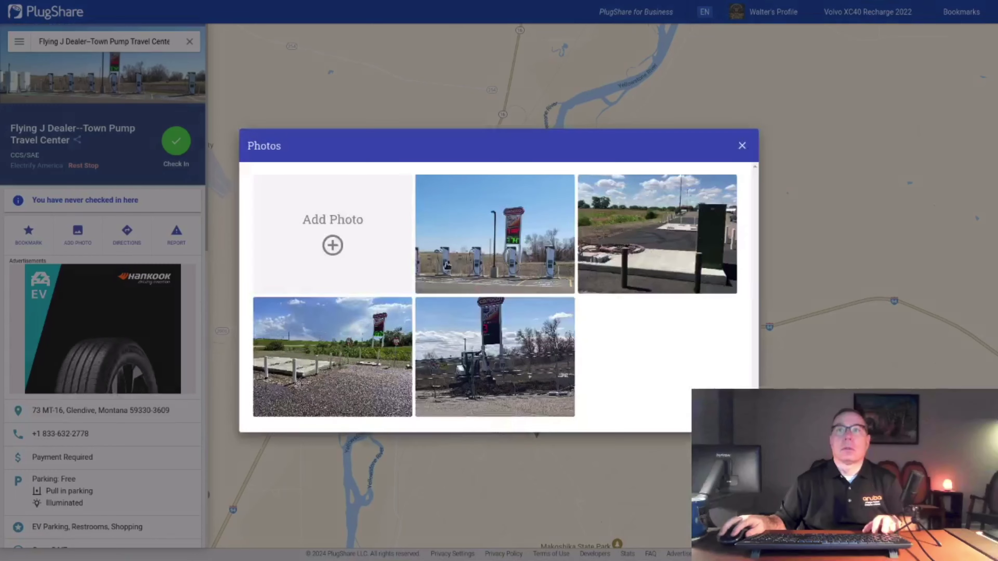
{"action": "left_click", "coordinate": [512, 378]}
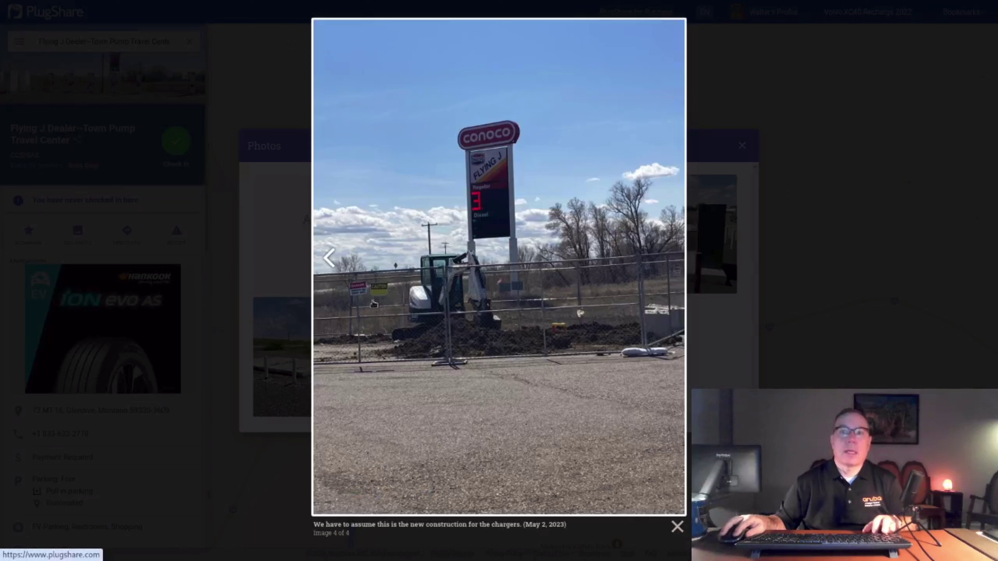
{"action": "left_click", "coordinate": [329, 259]}
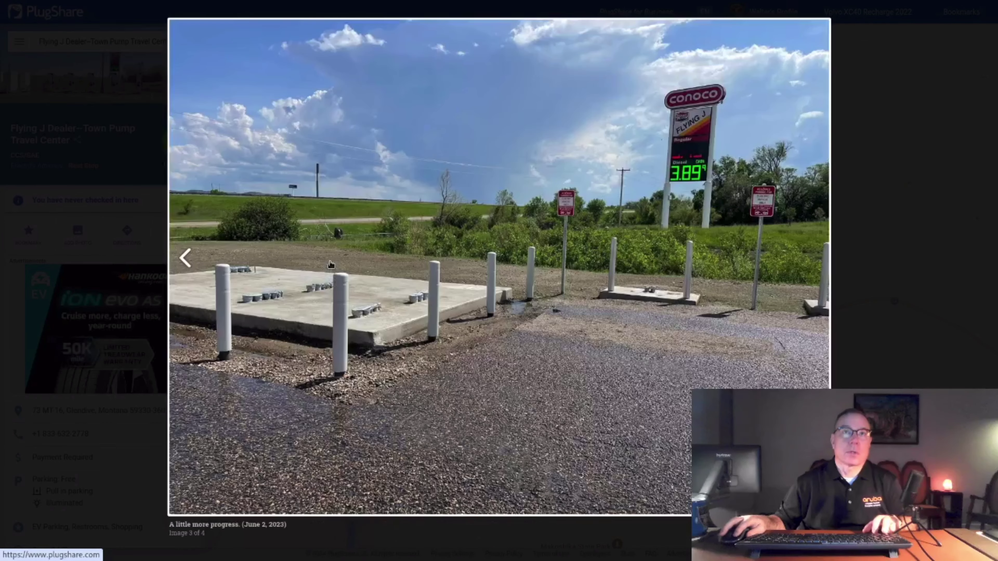
{"action": "left_click", "coordinate": [185, 259]}
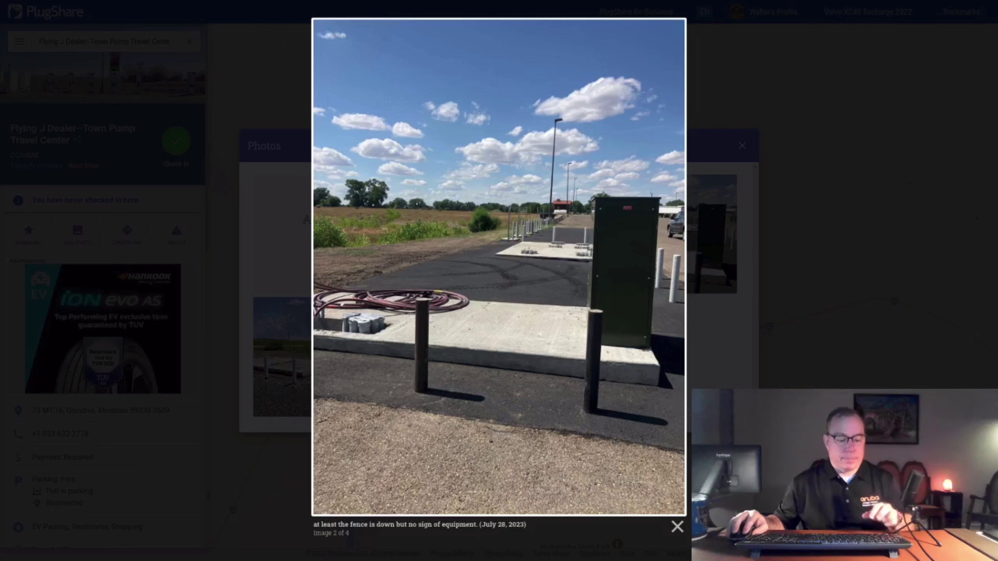
{"action": "key", "text": "alt+Tab"}
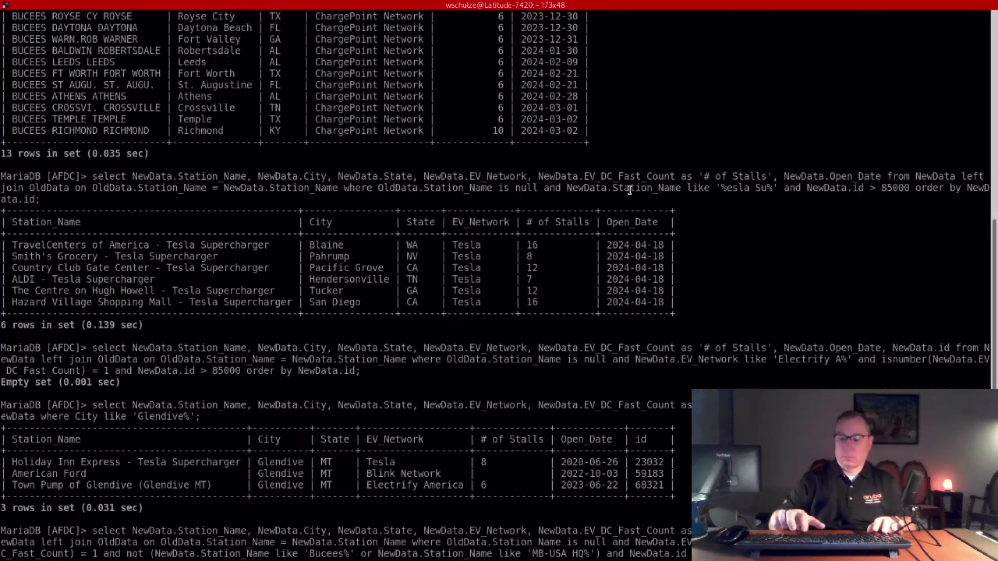
- Rerun the recalled ChargePoint query and highlight the Val-d'Or HARDY RINGUETTE and FORD WEST San Antonio rows
{"action": "key", "text": "Up"}
{"action": "key", "text": "Return"}
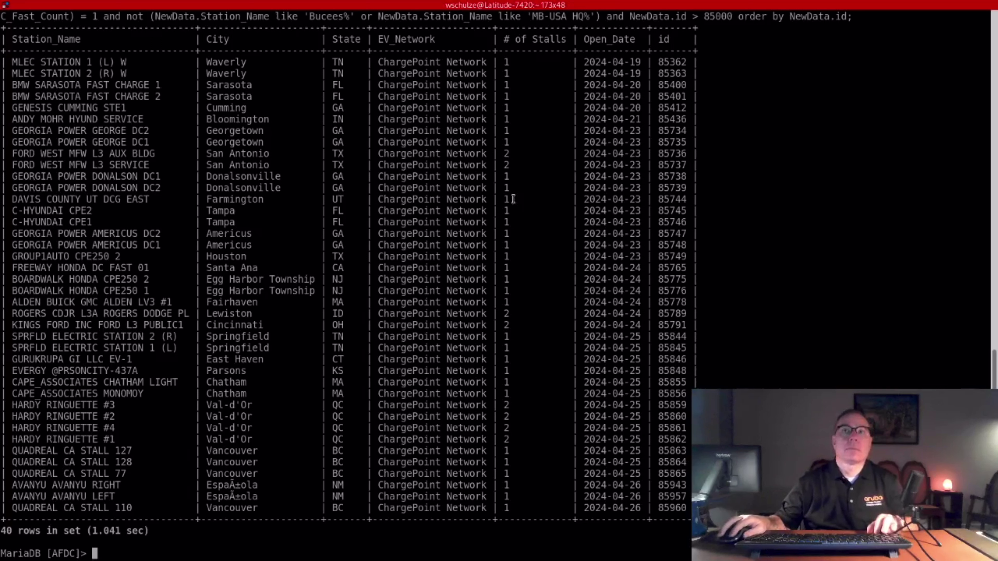
{"action": "left_click_drag", "start_coordinate": [509, 441], "coordinate": [2, 404]}
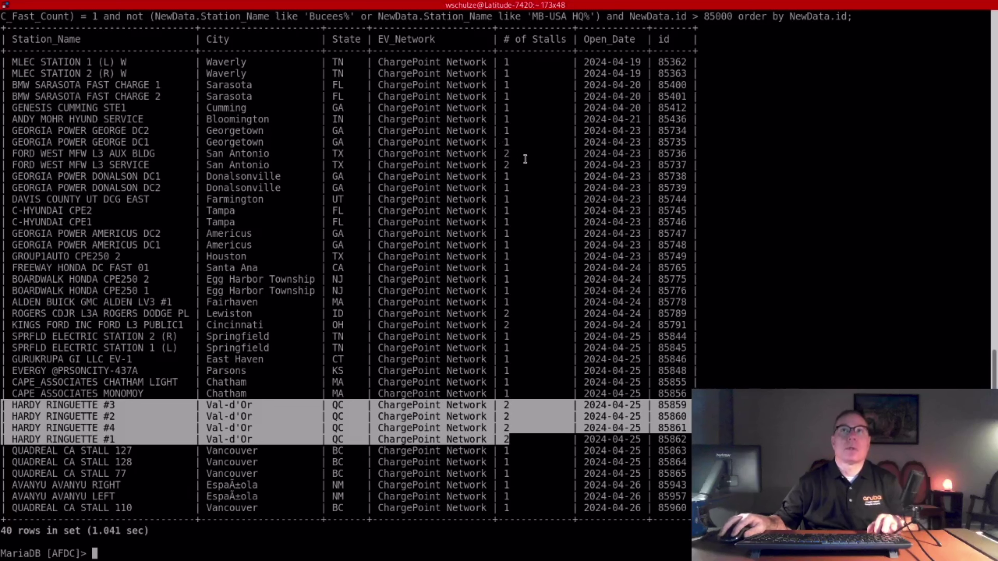
{"action": "left_click_drag", "start_coordinate": [521, 165], "coordinate": [2, 153]}
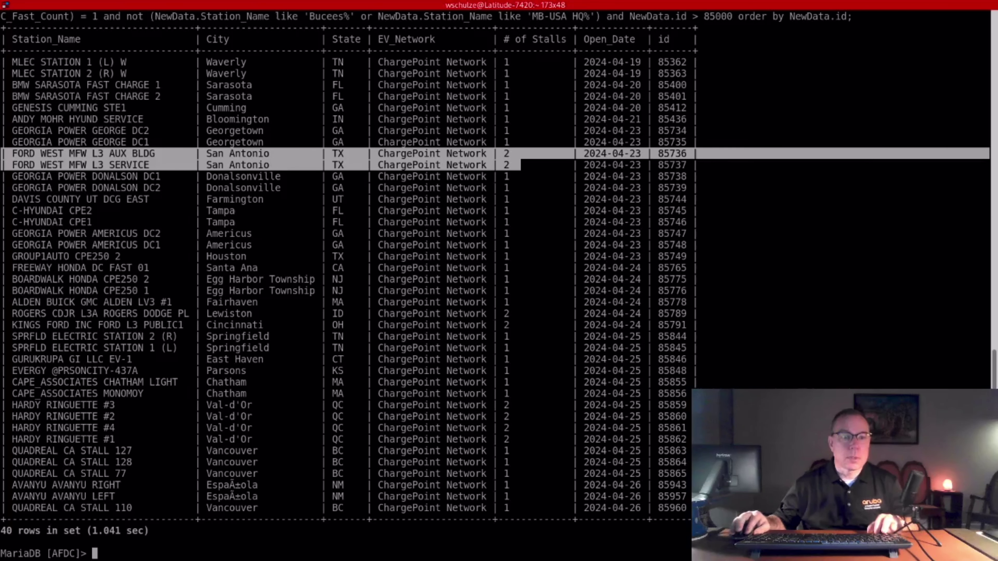
- Paste and run the eVgo Network stations query, returning Lowe's of Concord CA with 6 stalls
{"action": "key", "text": "alt+Tab"}
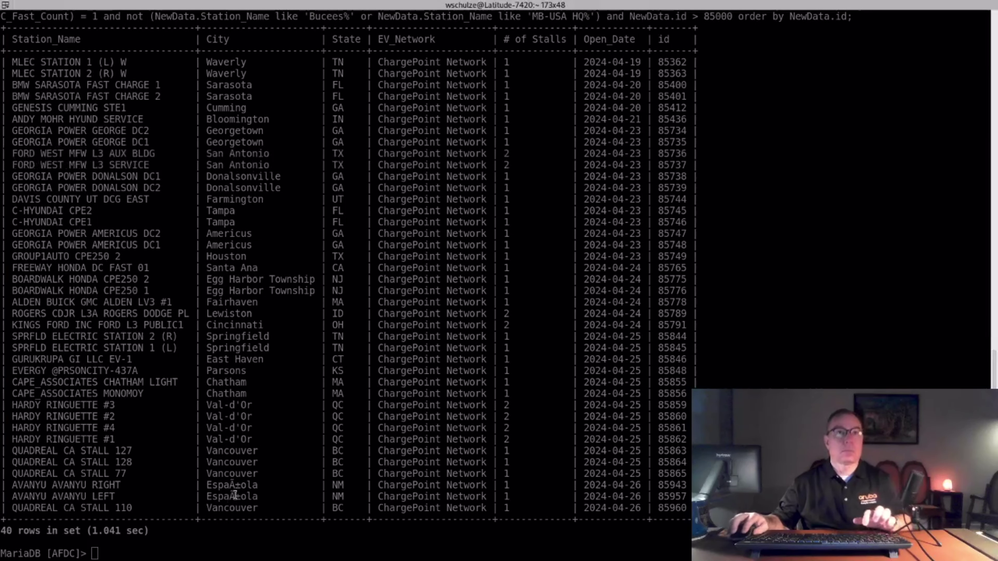
{"action": "right_click", "coordinate": [243, 273]}
{"action": "left_click", "coordinate": [300, 288]}
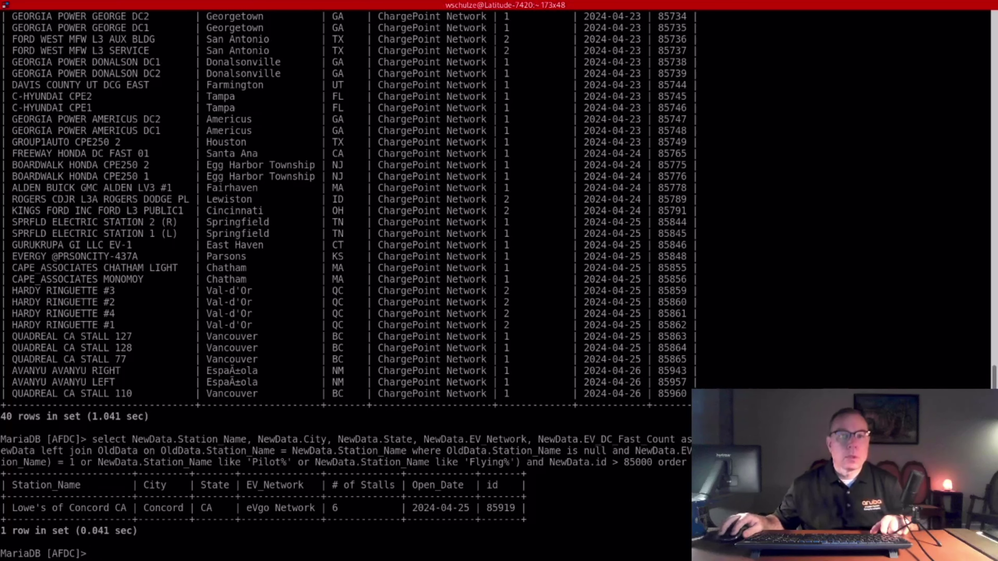
{"action": "key", "text": "alt+Tab"}
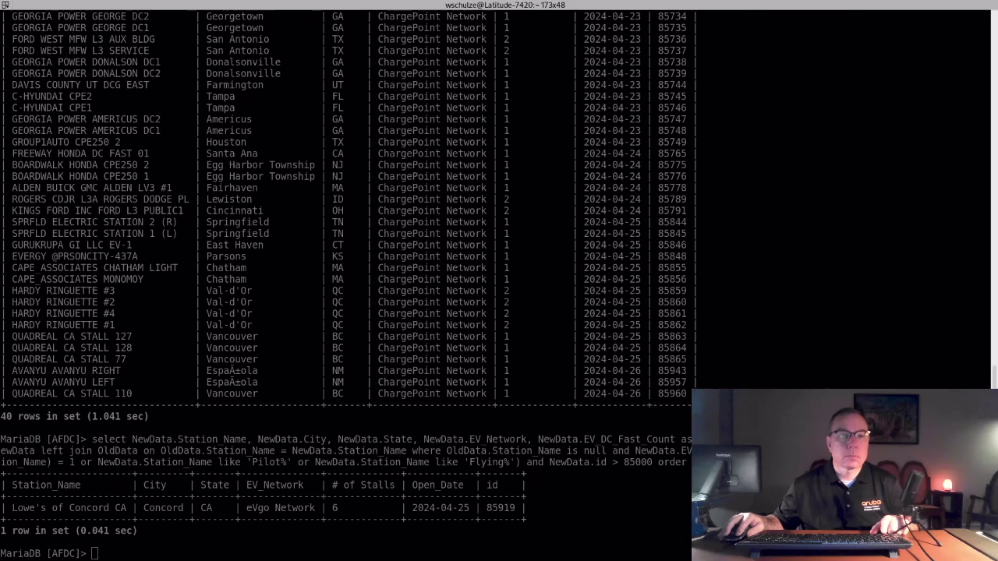
- Paste and run the EV Connect query, returning four stations including Marshfield MO's 4-stall site
{"action": "right_click", "coordinate": [204, 248]}
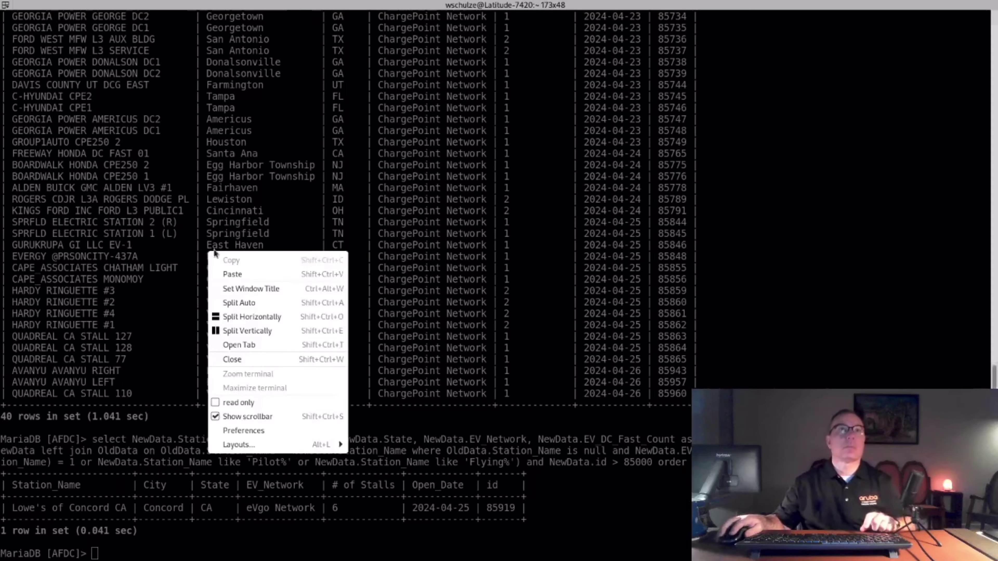
{"action": "left_click", "coordinate": [234, 275]}
{"action": "key", "text": "Return"}
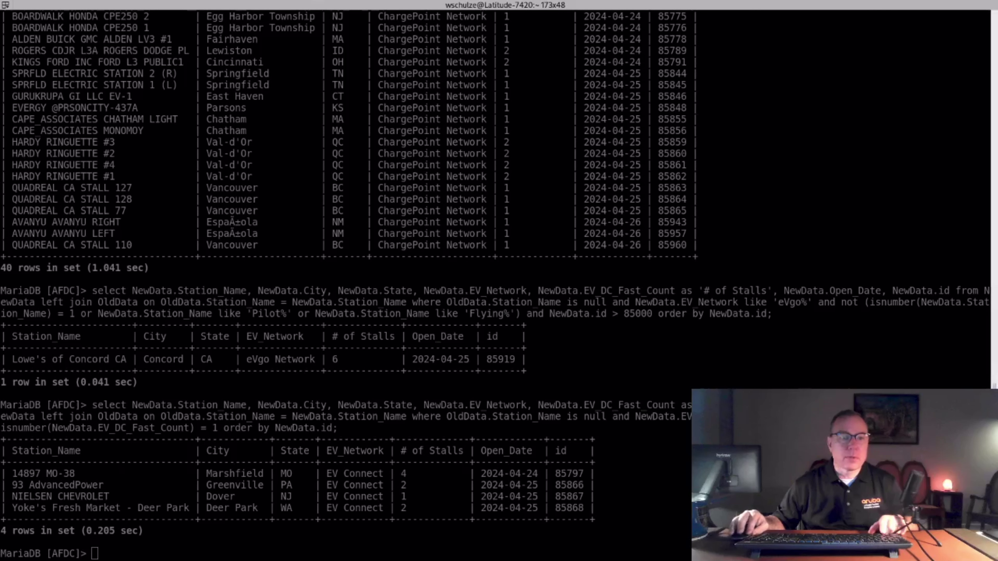
- Run the RIVIAN_ADVENTURE query and highlight the 6-stall West Lebanon, NH result at 10 Benning St
{"action": "right_click", "coordinate": [300, 277]}
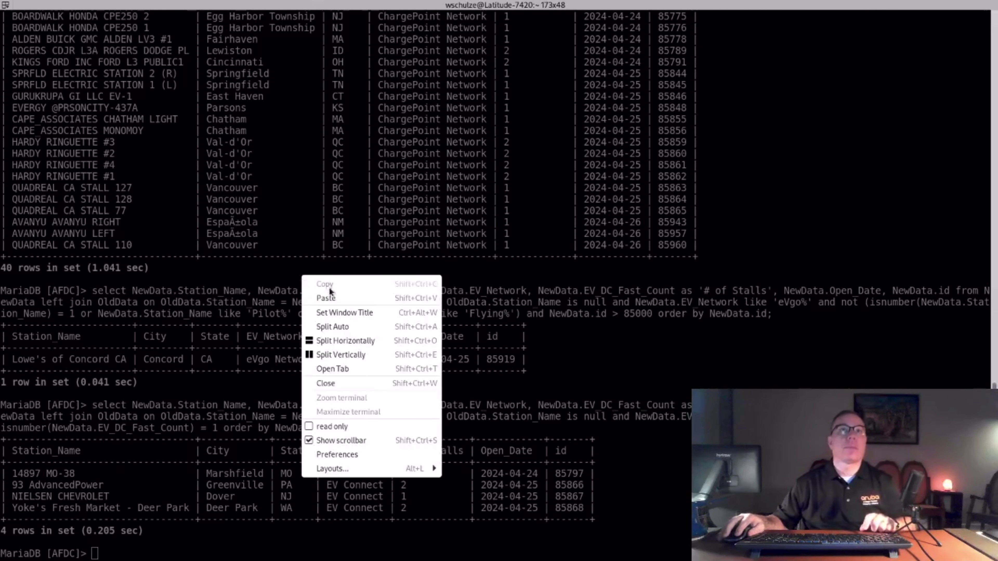
{"action": "left_click", "coordinate": [330, 293]}
{"action": "key", "text": "Return"}
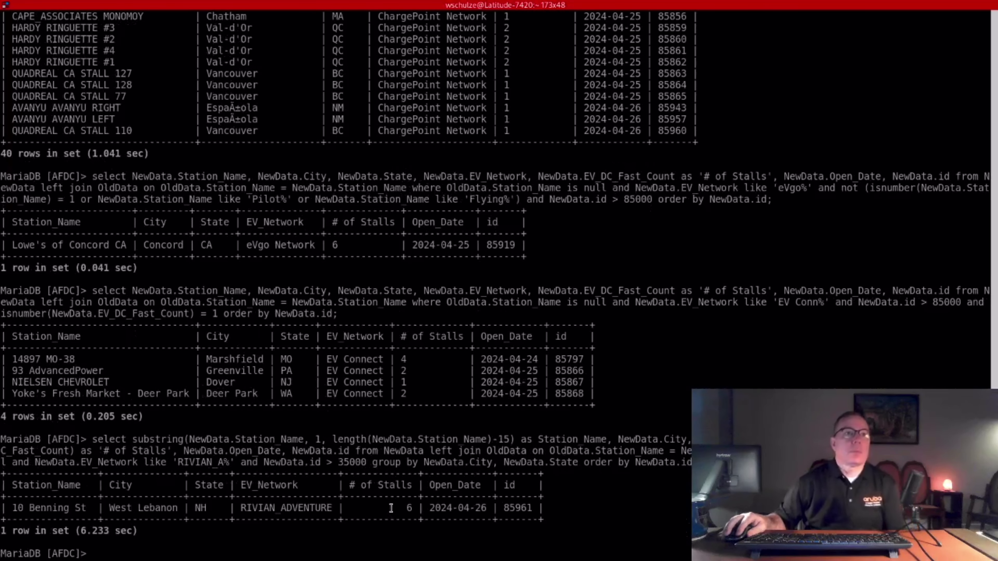
{"action": "left_click_drag", "start_coordinate": [109, 509], "coordinate": [219, 507]}
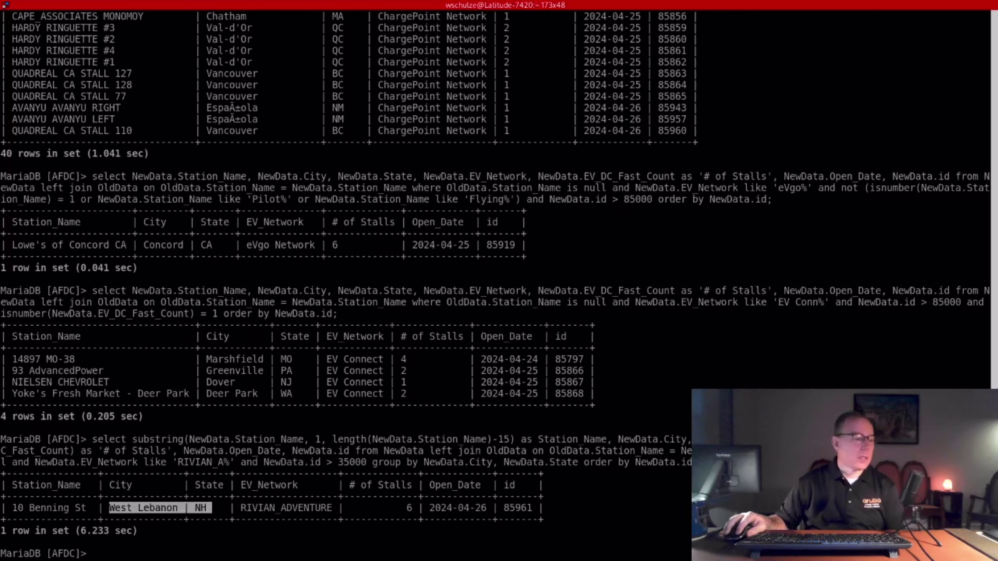